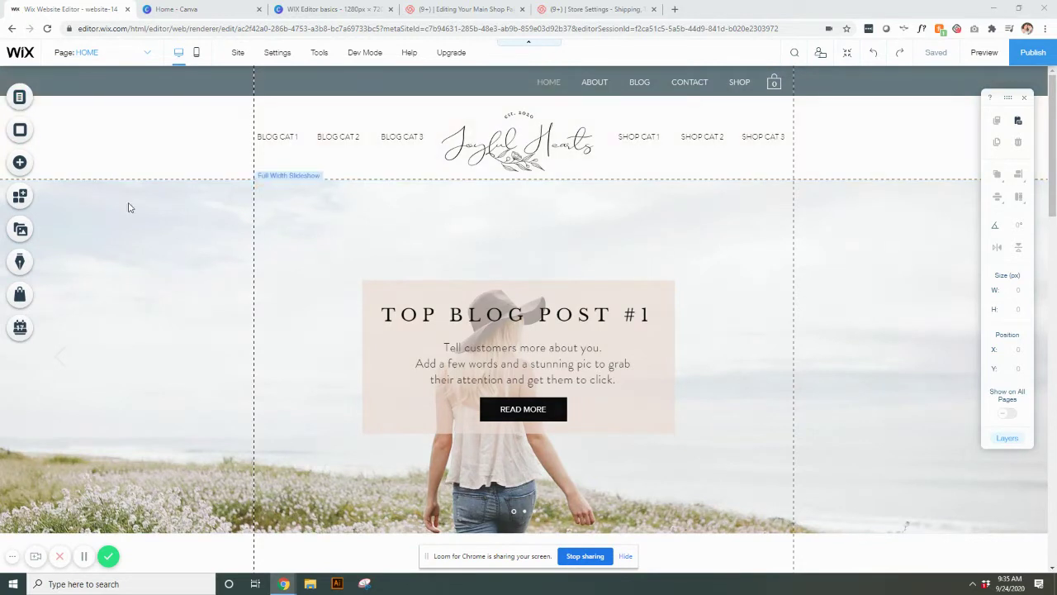
Open Store Pages > Cart Page from the pages list and select the cart element on the canvas
click(40, 111)
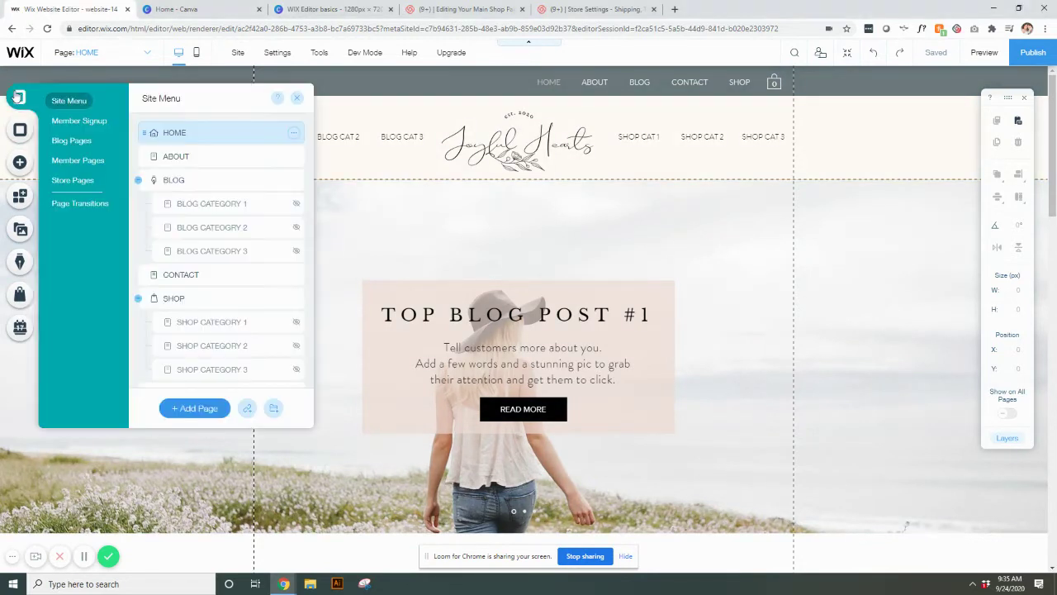
click(86, 183)
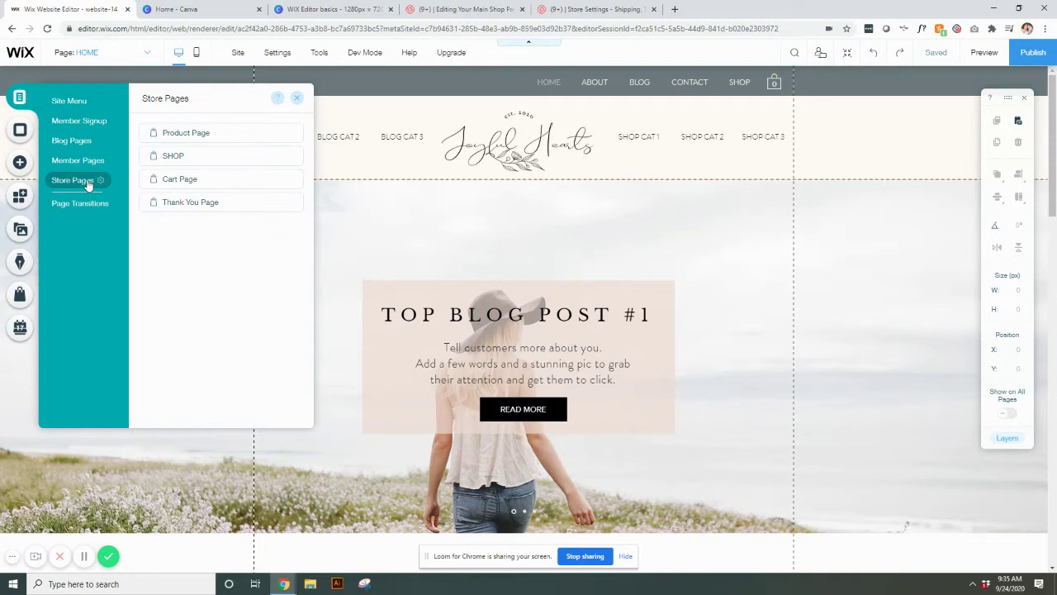
click(166, 184)
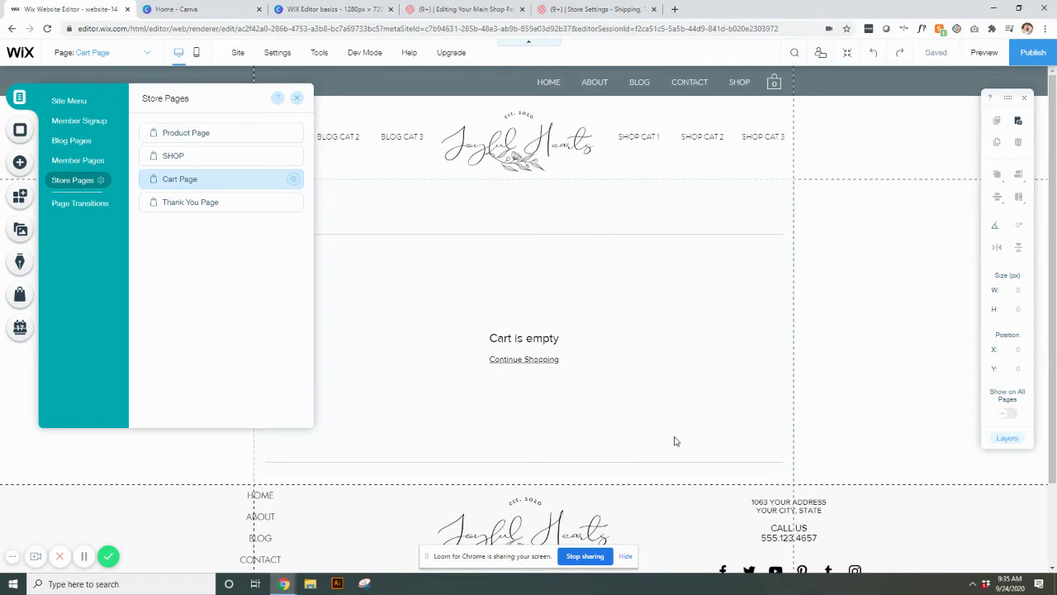
click(409, 215)
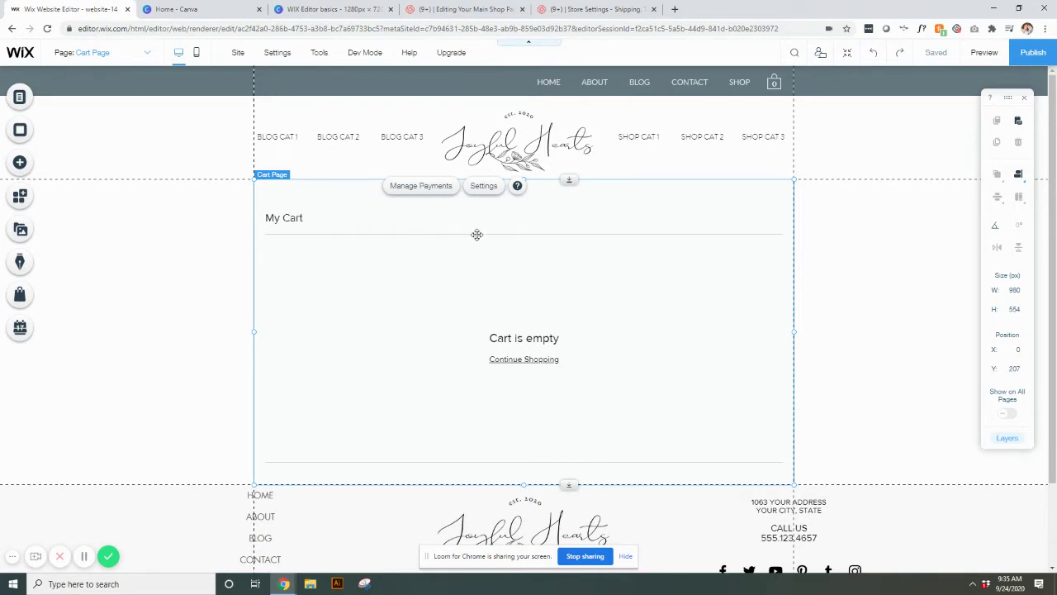
Open the cart element's settings, look through the Settings, Design and Text tabs, then read Main's full-cart instructions
click(482, 188)
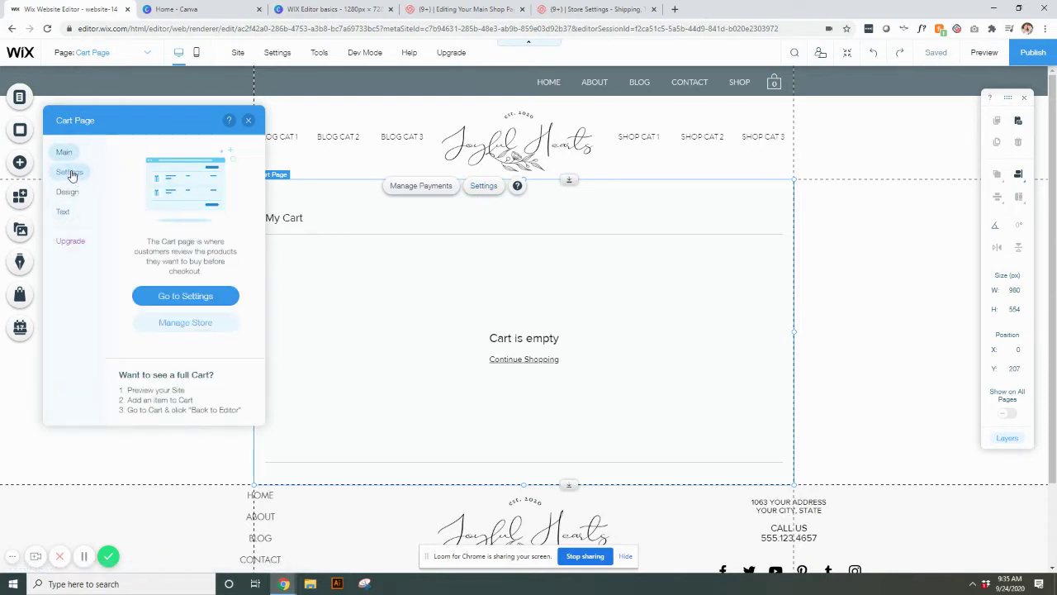
click(71, 173)
click(70, 196)
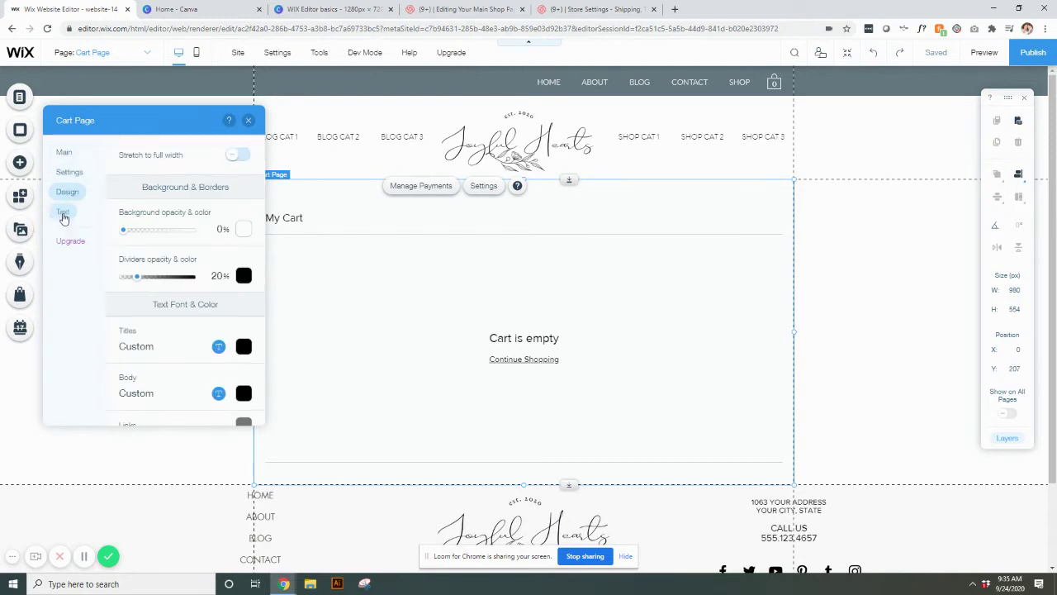
click(63, 212)
click(63, 154)
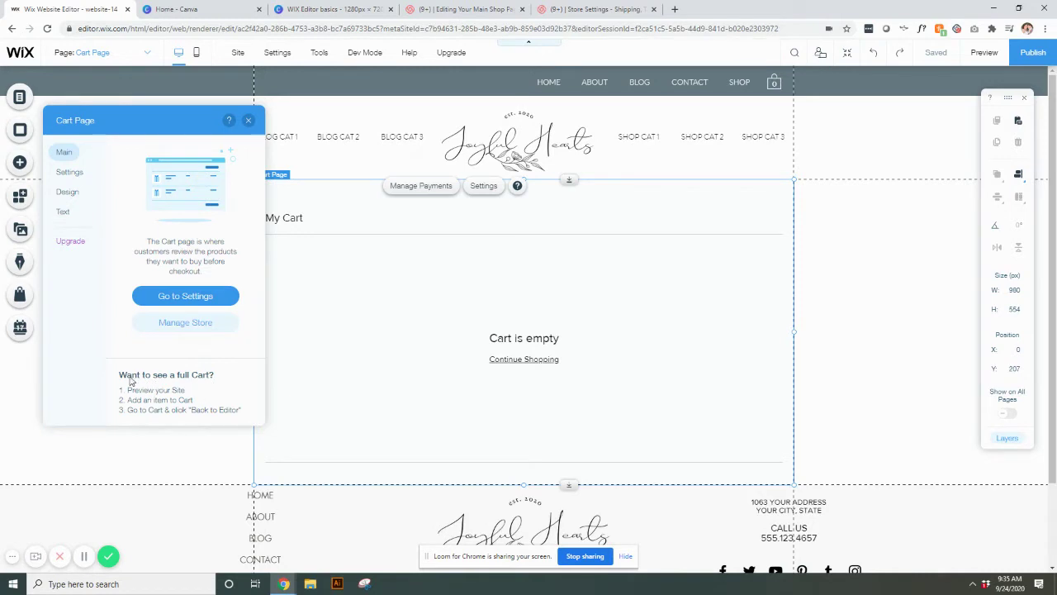
drag(119, 378, 253, 416)
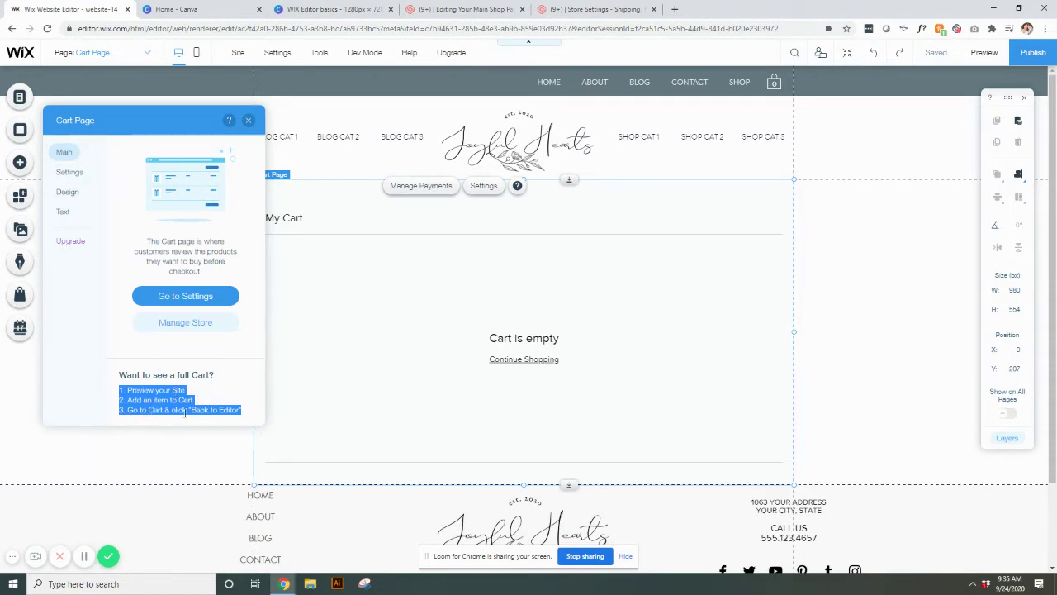
click(221, 379)
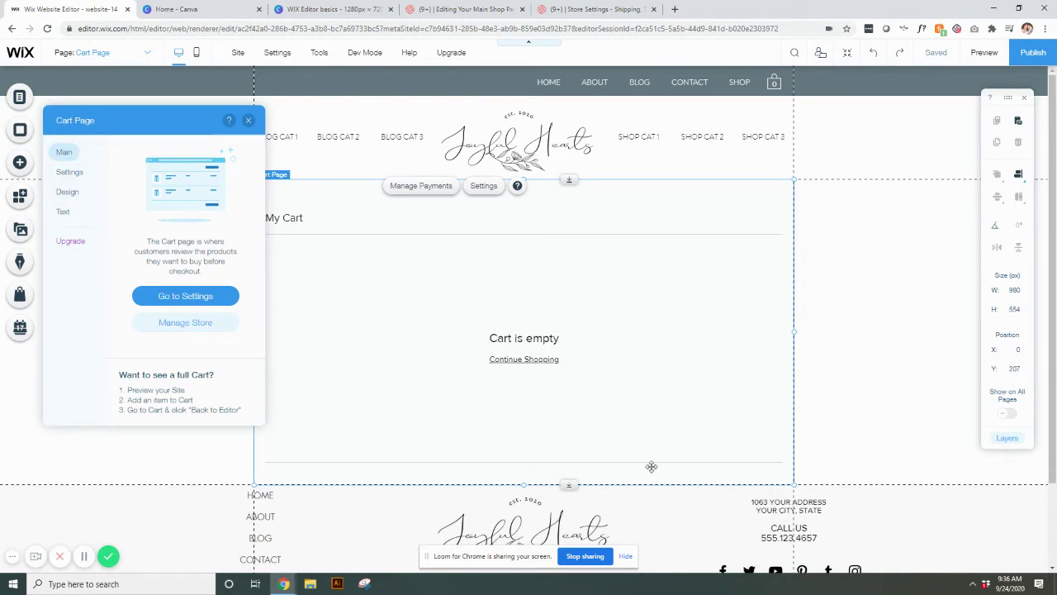
Change the Continue Shopping link target from HOME to the SHOP page and confirm with Done
click(70, 172)
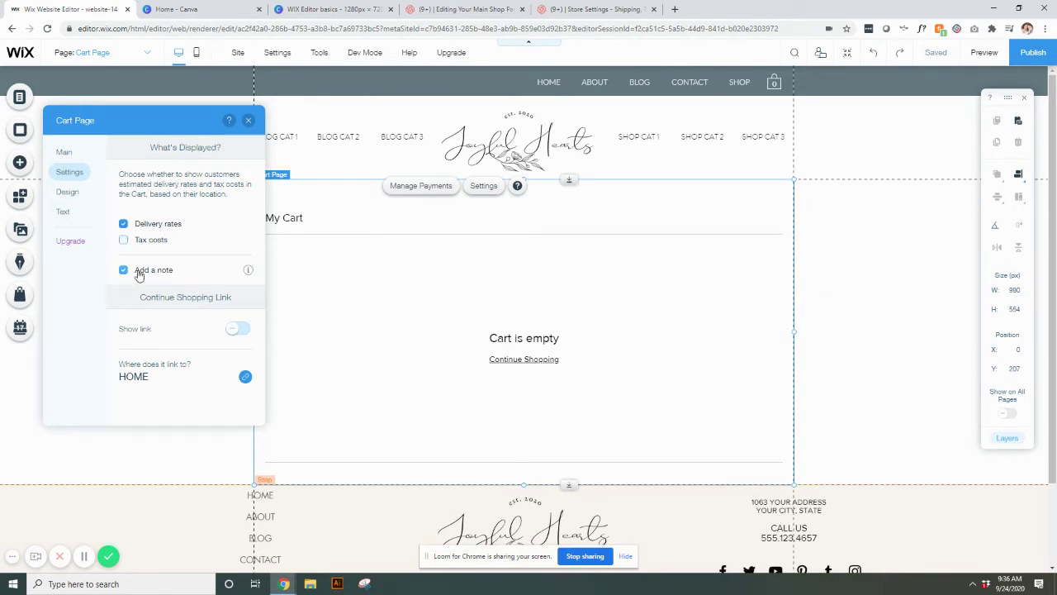
mouse_move(246, 273)
click(245, 377)
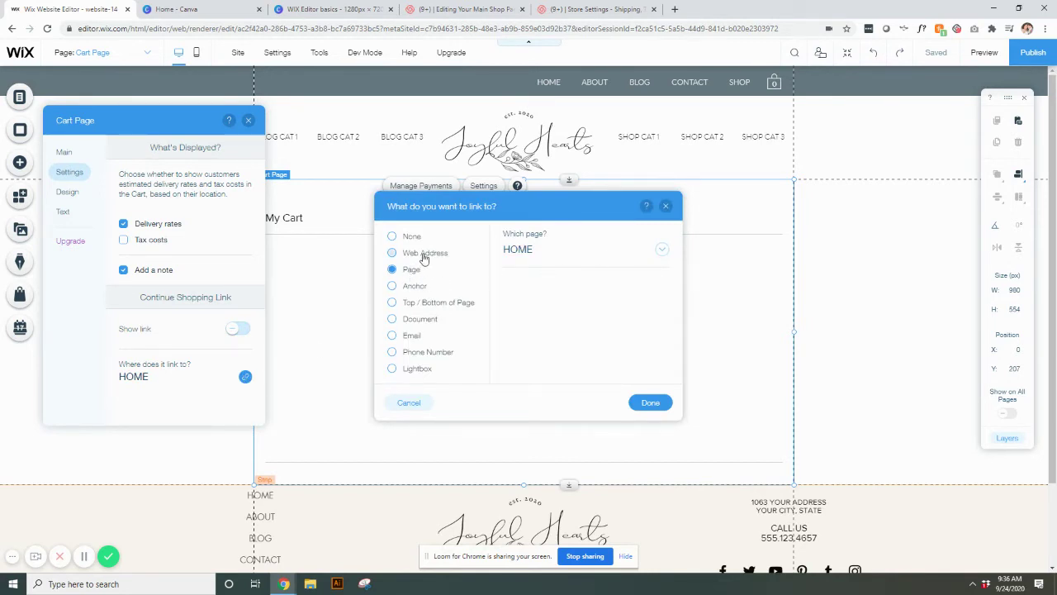
click(661, 250)
scroll(597, 367, down, 8)
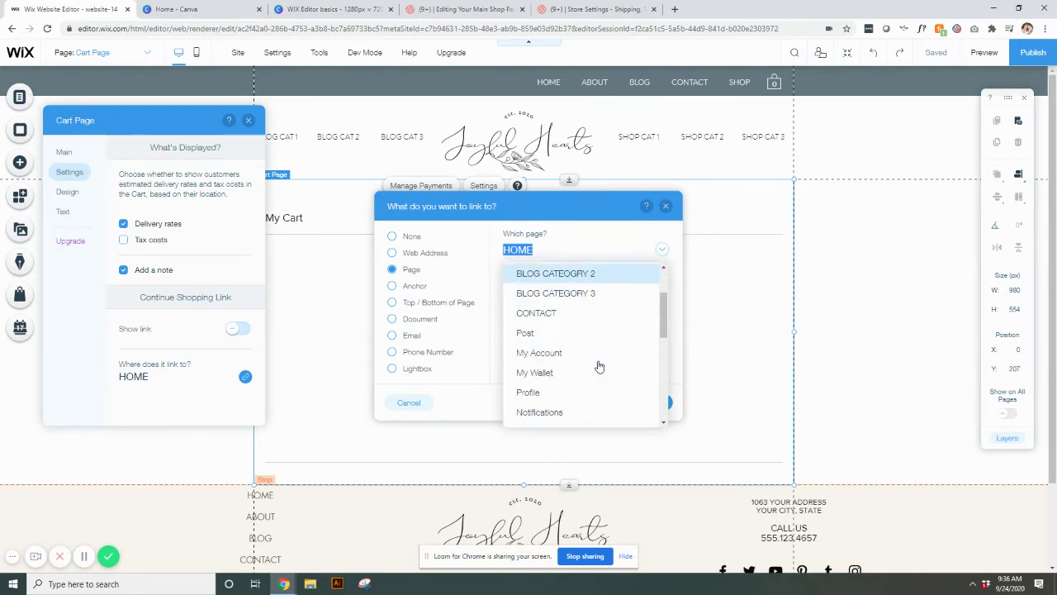
scroll(600, 366, up, 8)
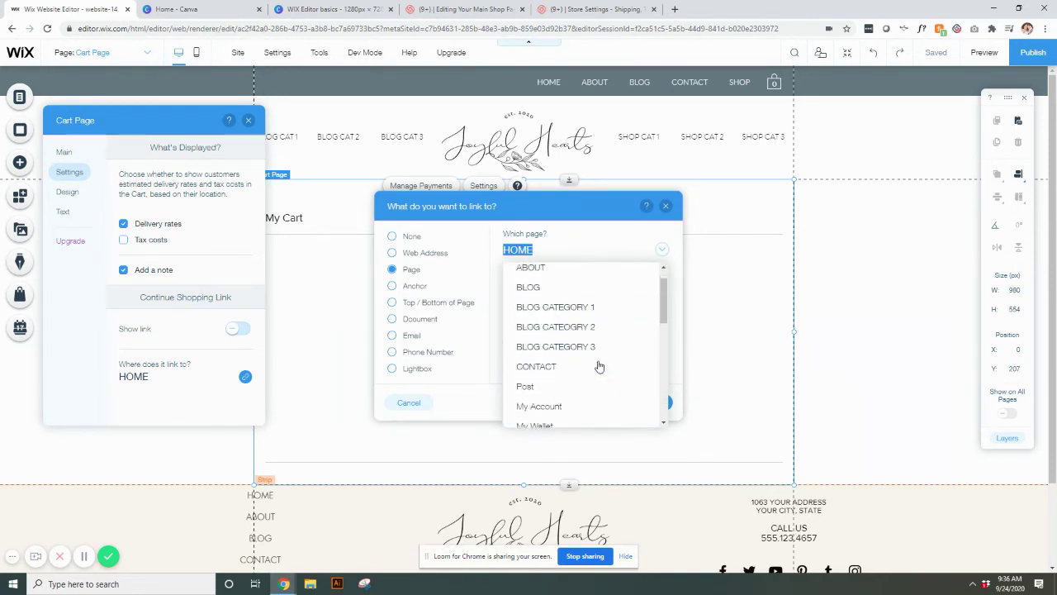
scroll(581, 304, down, 5)
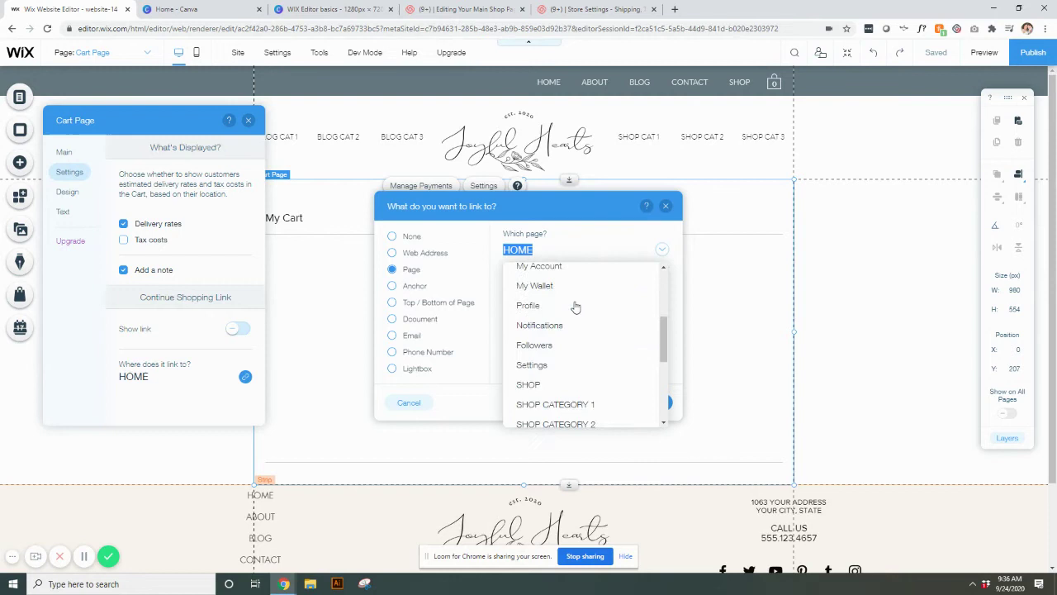
click(533, 332)
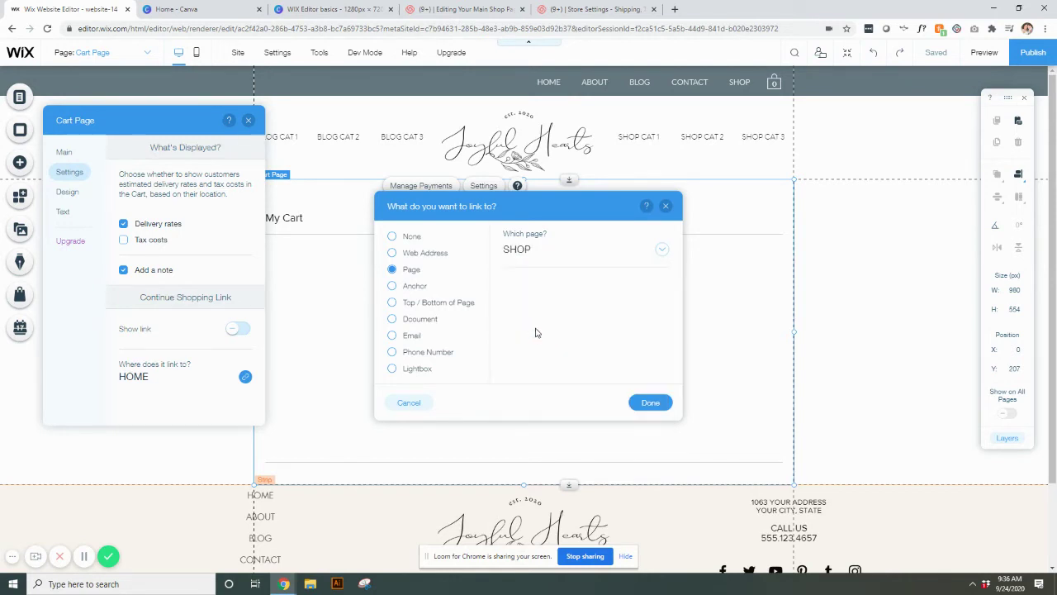
click(650, 402)
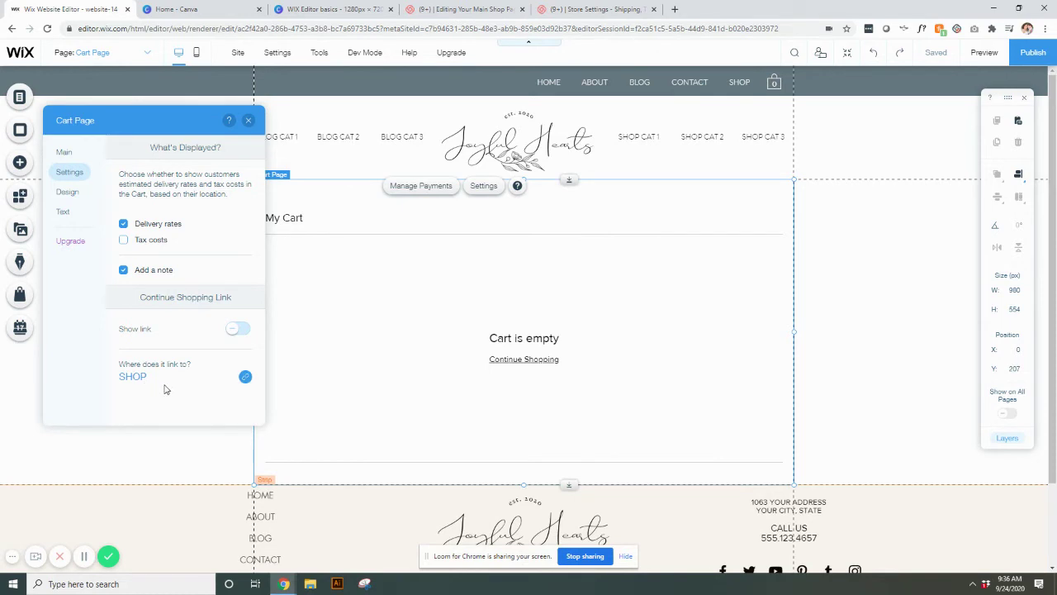
Browse the Design tab, checking the Titles font and scrolling down to the Buttons settings without changes
click(70, 191)
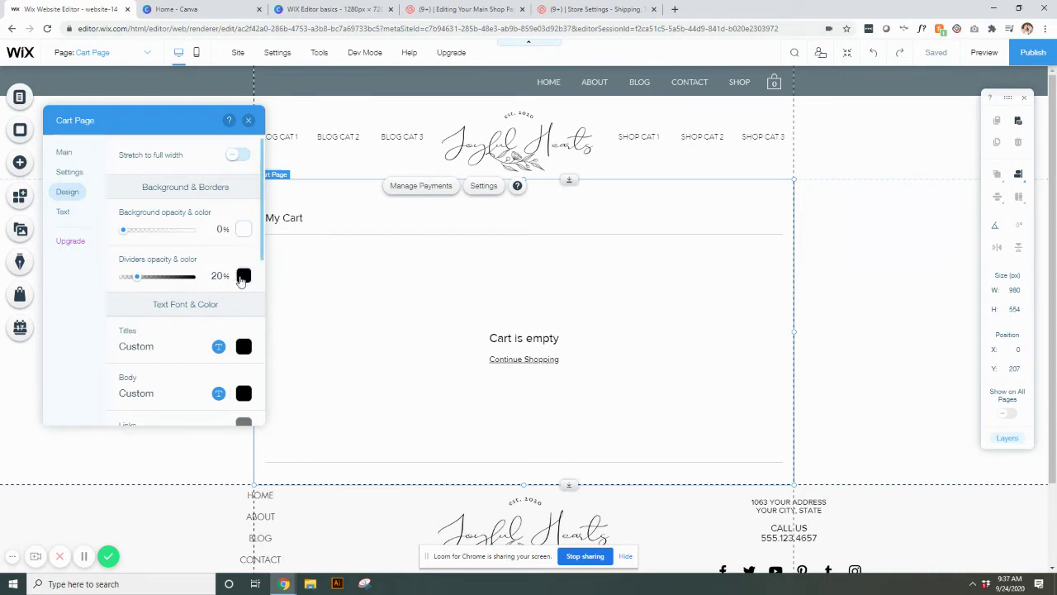
scroll(240, 280, down, 3)
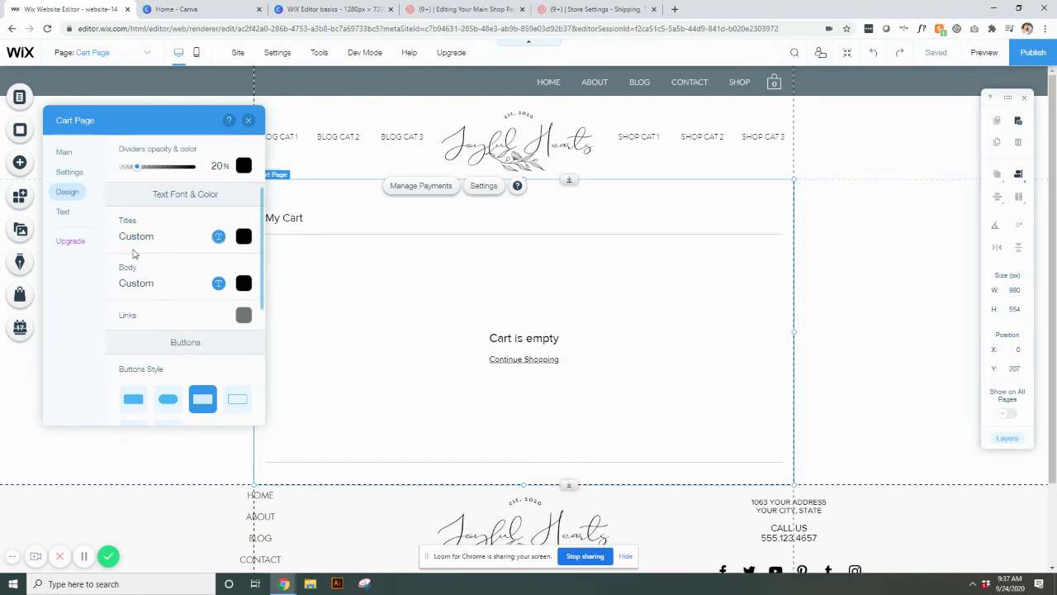
click(218, 236)
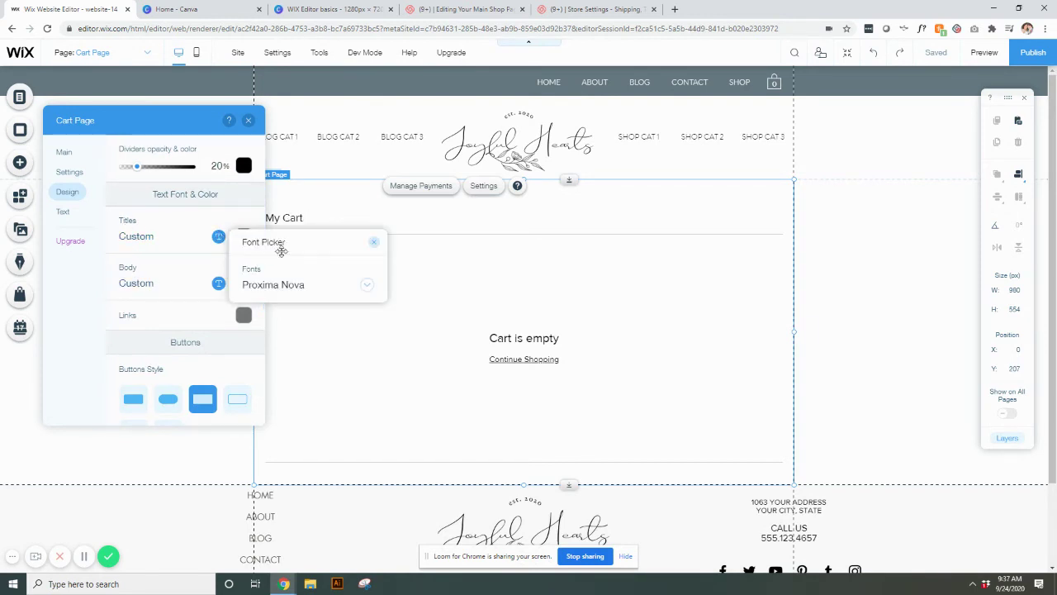
click(375, 246)
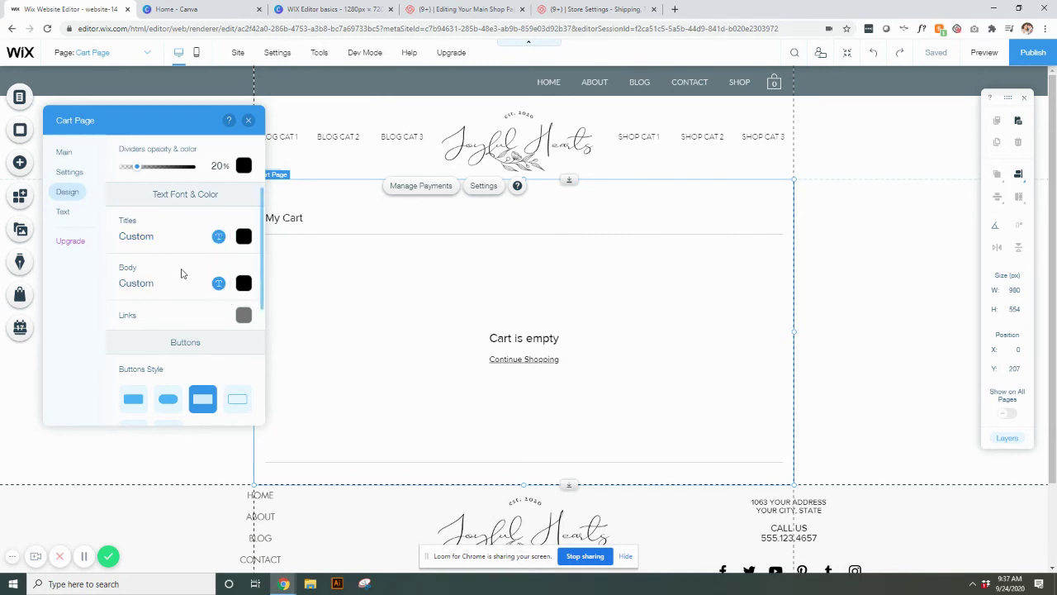
scroll(182, 273, down, 1)
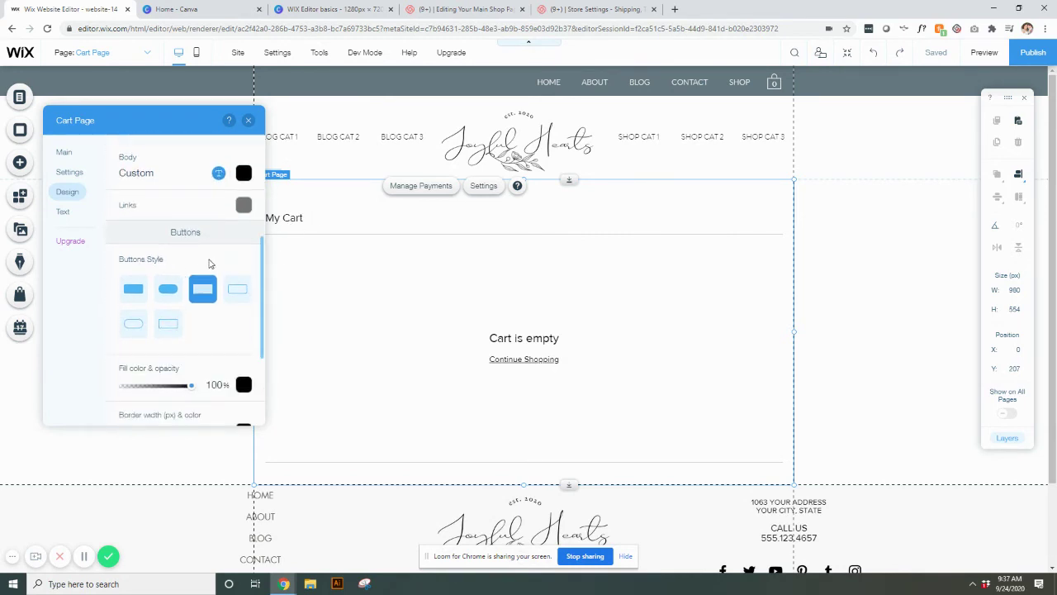
scroll(209, 264, down, 1)
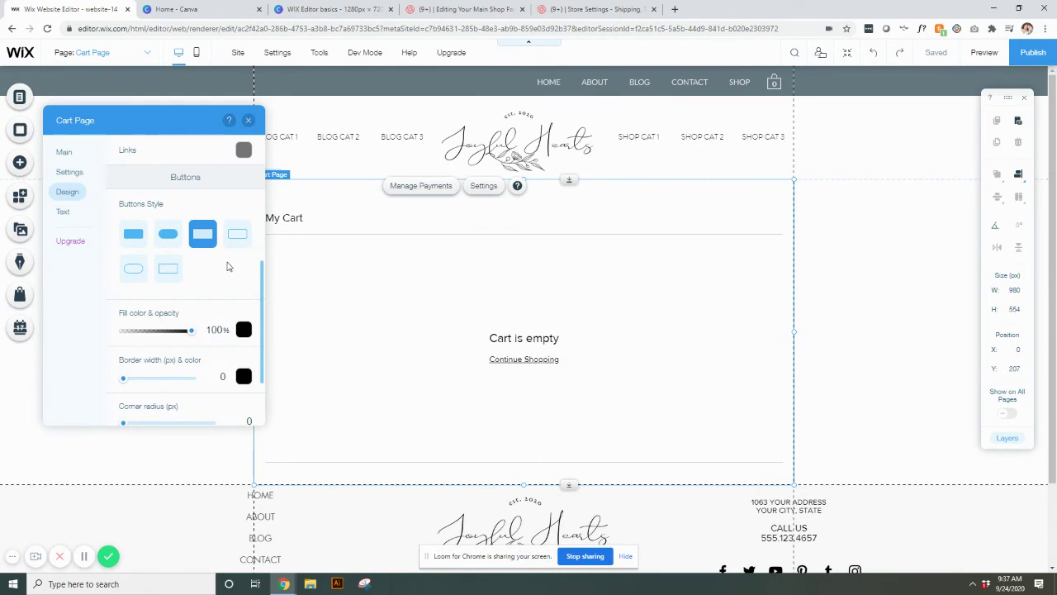
scroll(244, 264, down, 1)
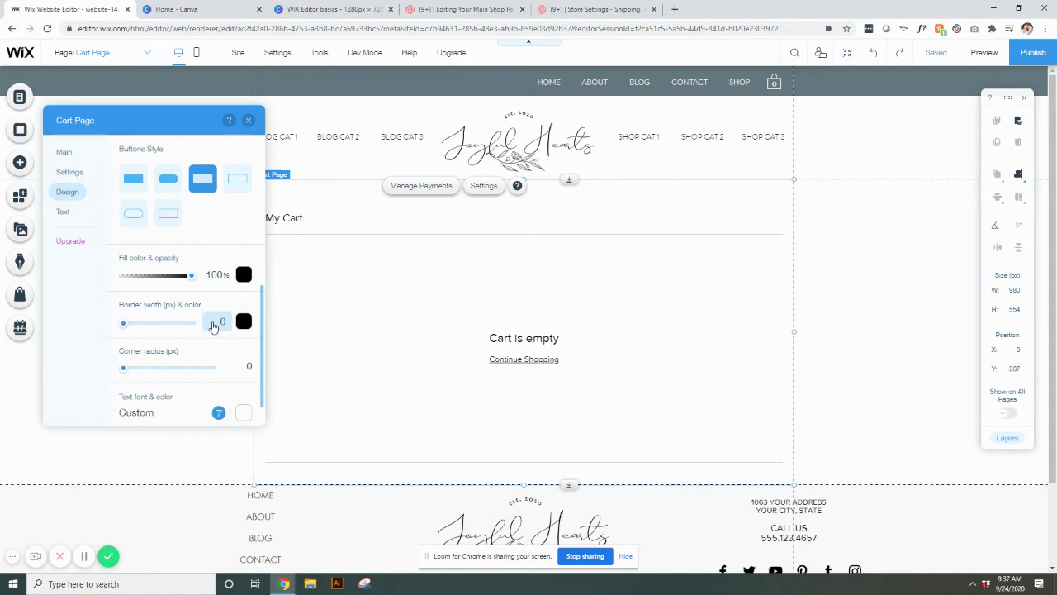
scroll(190, 335, down, 1)
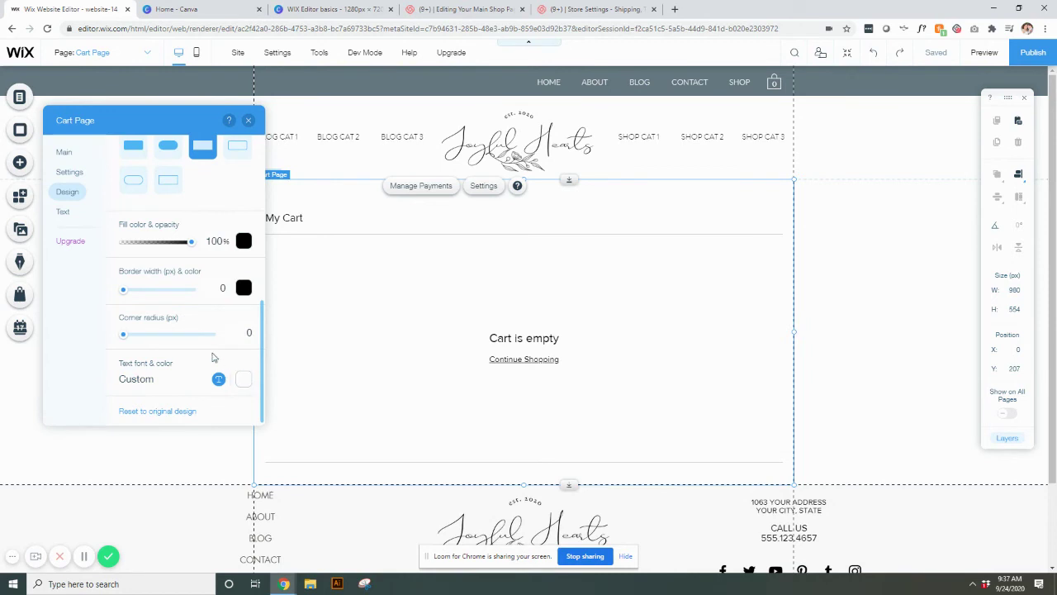
Scroll through the Text tab's default labels, such as My Cart, Continue Shopping and Checkout
click(63, 214)
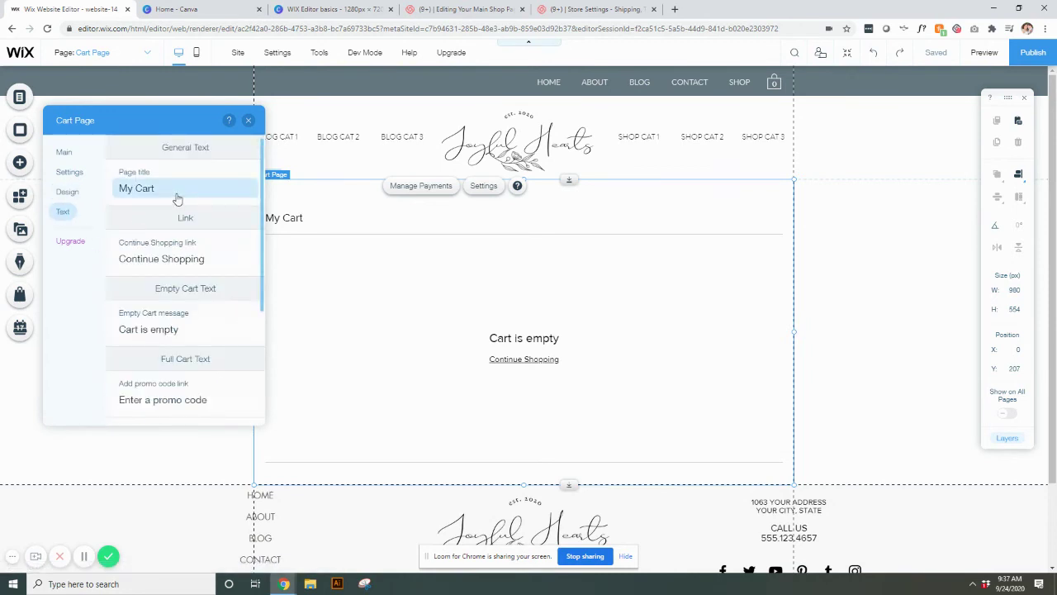
scroll(230, 191, down, 2)
scroll(229, 191, up, 2)
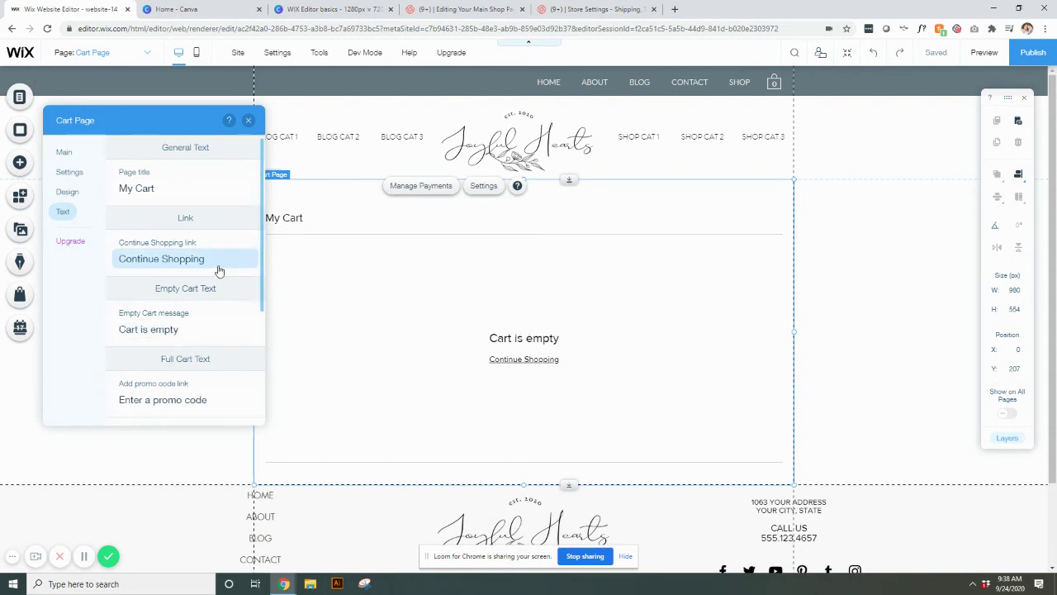
scroll(220, 268, down, 3)
scroll(188, 310, down, 2)
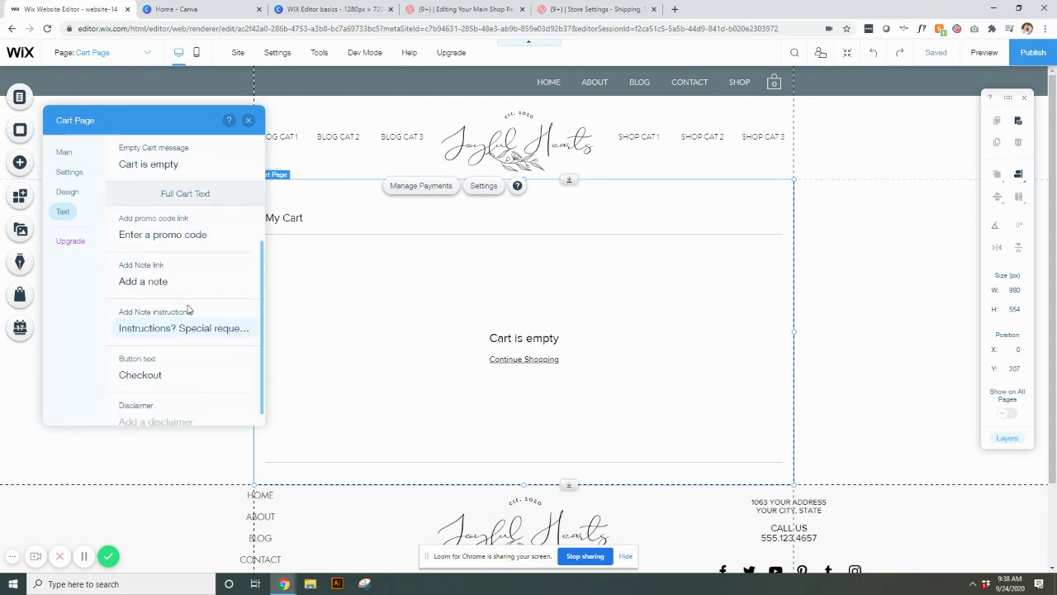
scroll(189, 332, down, 1)
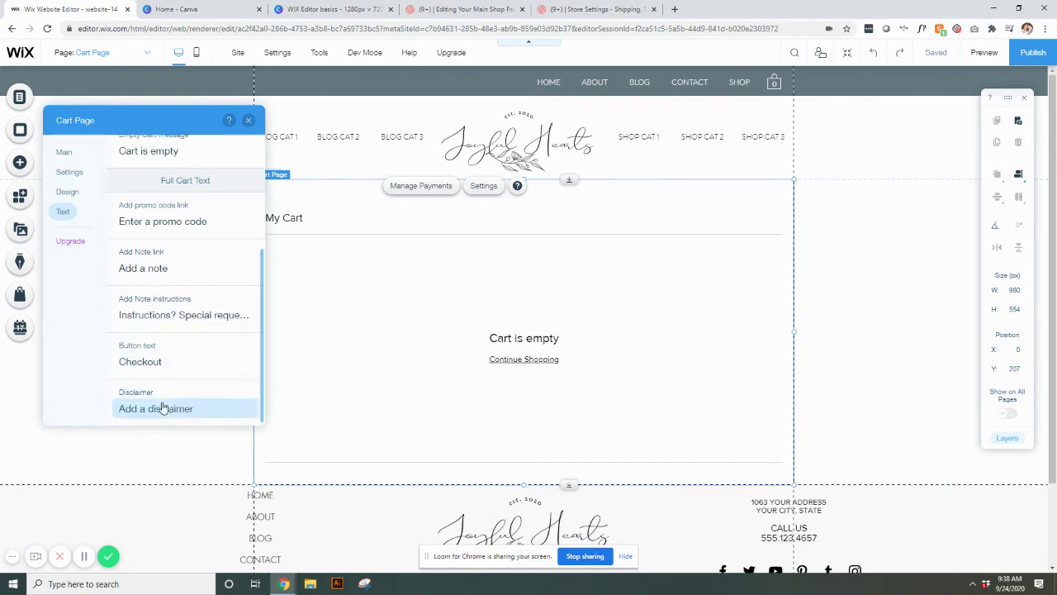
scroll(223, 306, up, 5)
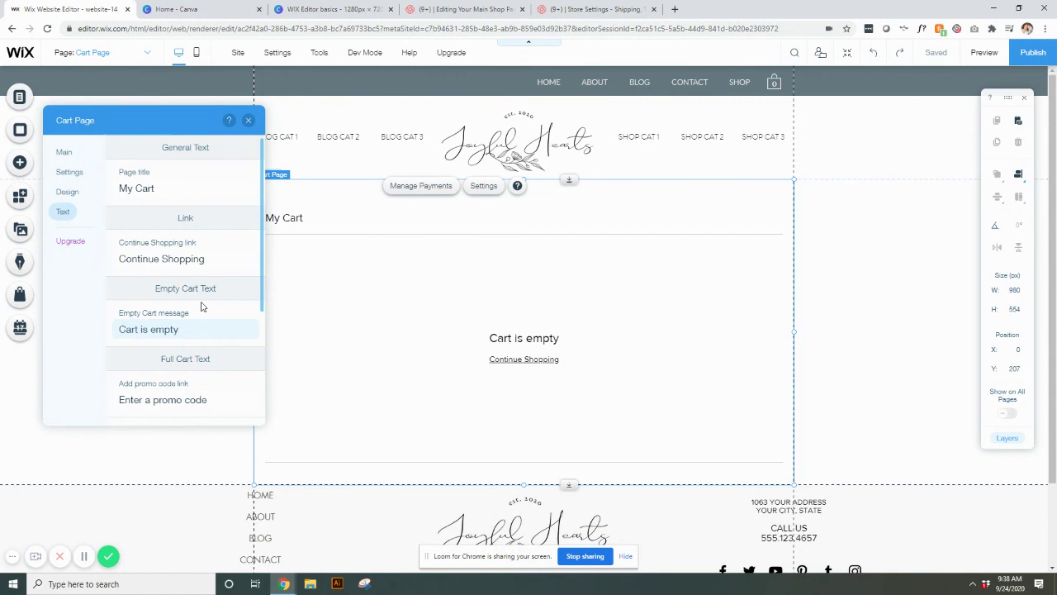
Close the Cart Page settings panel
click(248, 120)
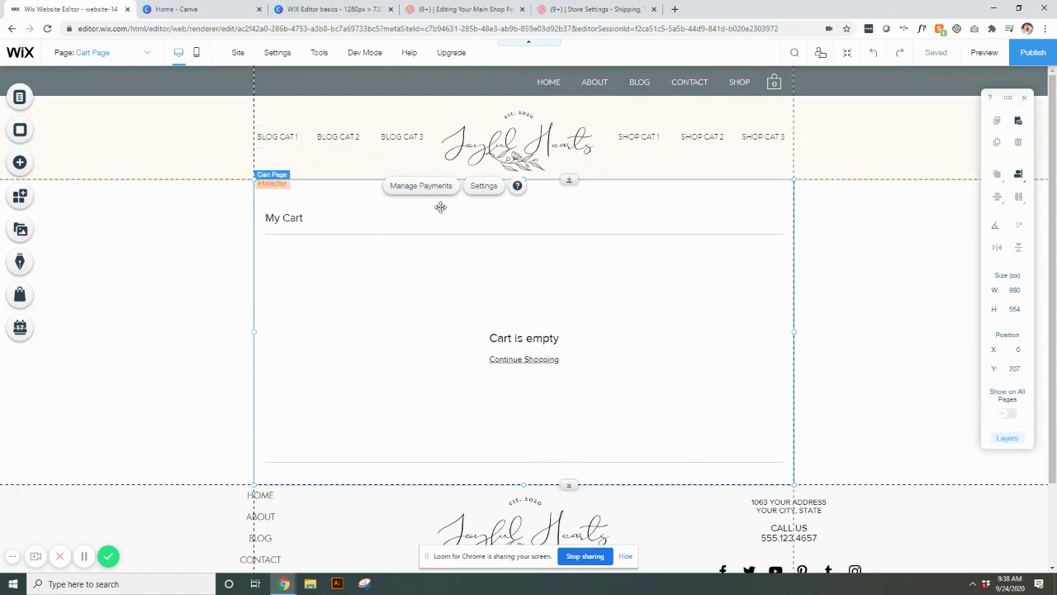